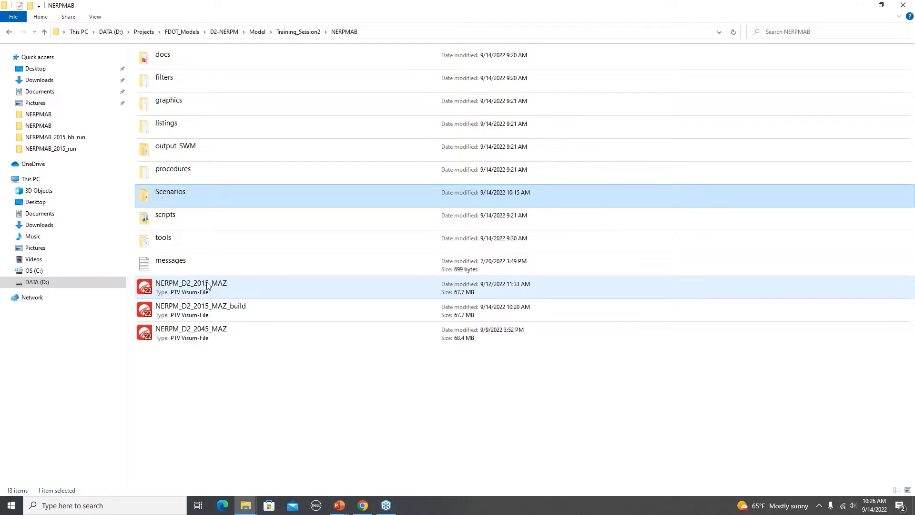
Step: Open the NERPM_D2_2015_MAZ version file in PTV Visum and open its project directories for editing
double_click(208, 286)
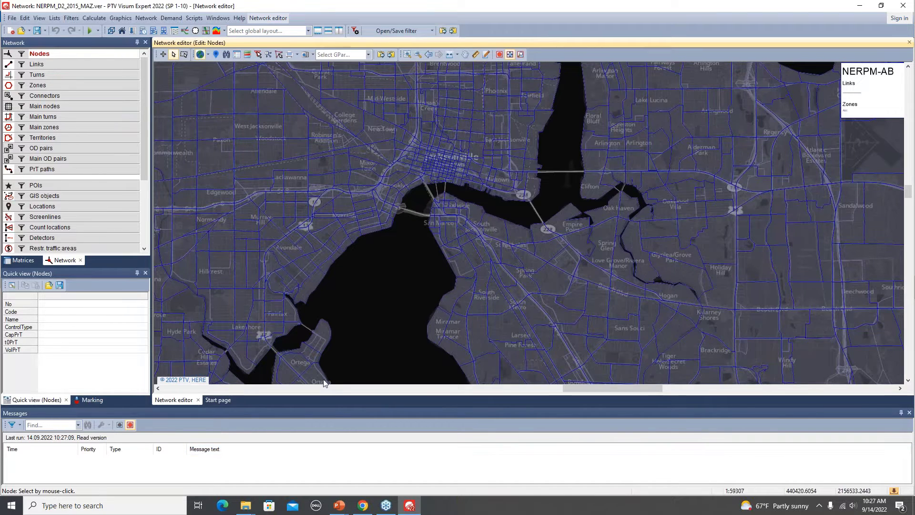
click(12, 19)
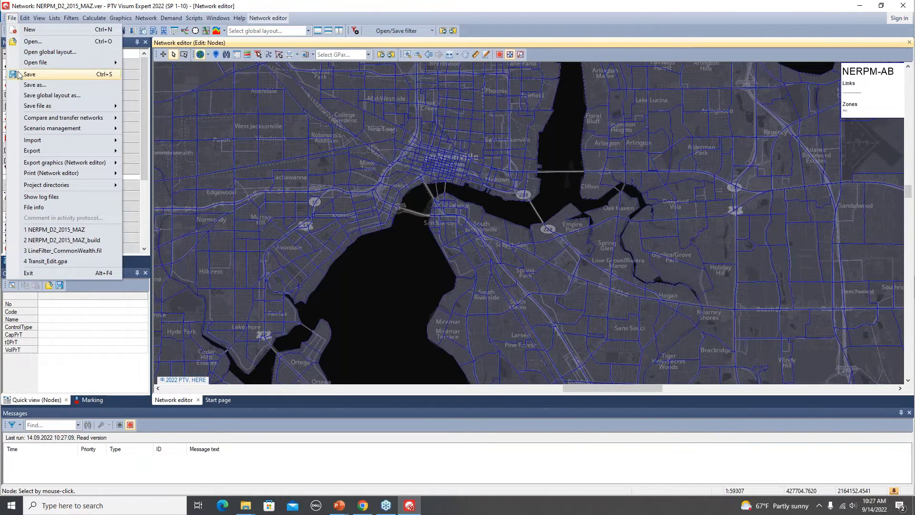
mouse_move(72, 187)
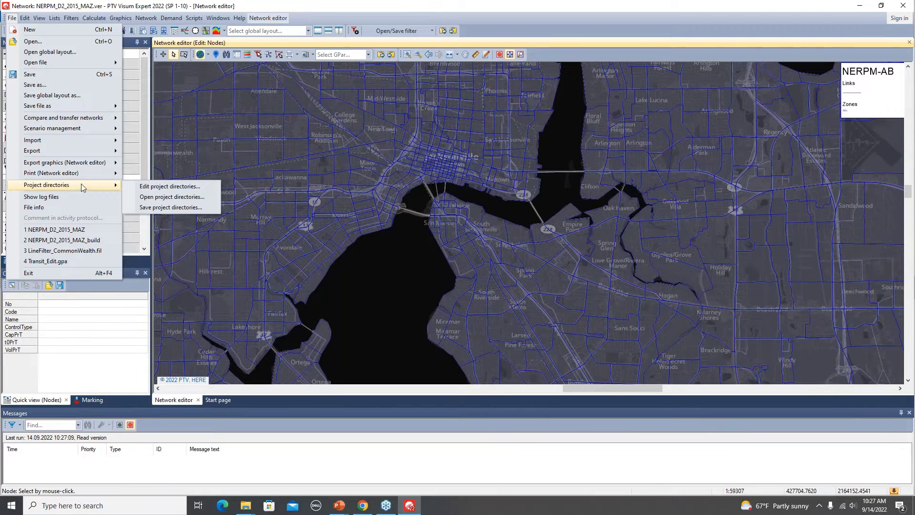
click(206, 187)
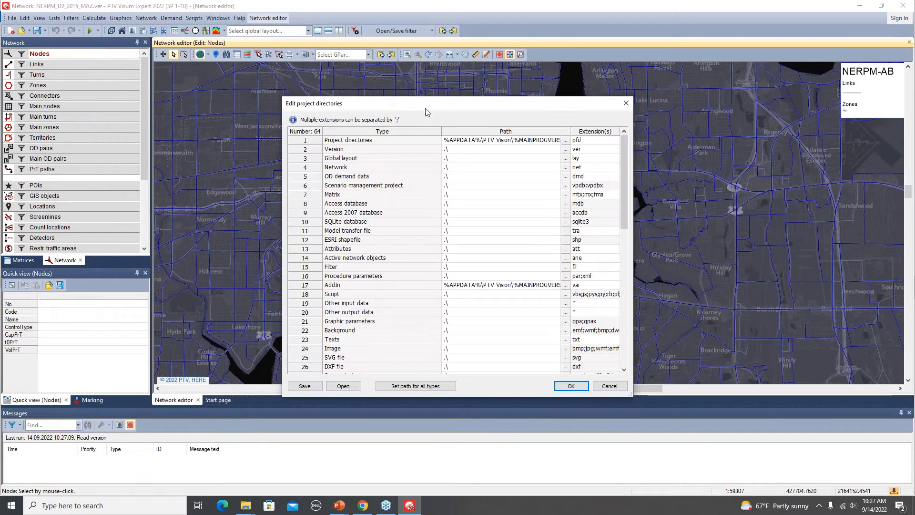
drag(425, 108, 405, 82)
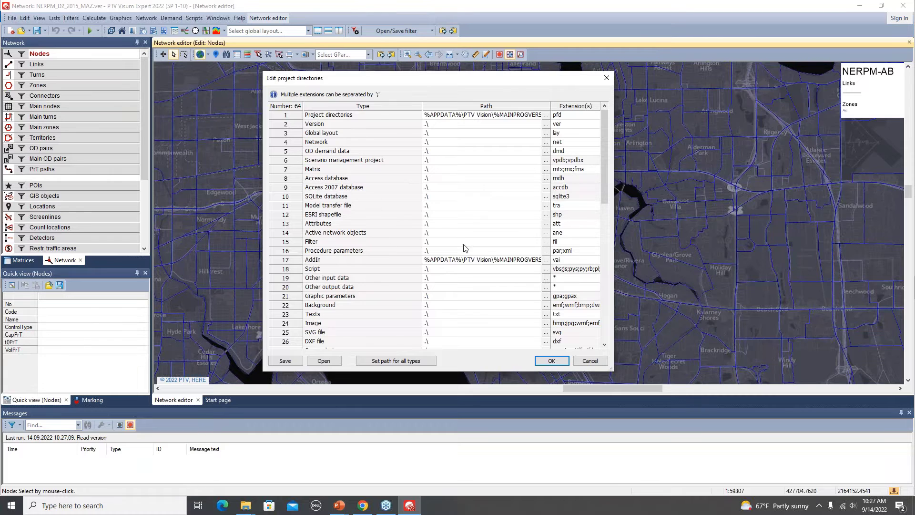
Step: Set the project directory path for all file types to the NERPMAB folder under Training_Session2 and accept the change
drag(604, 190, 525, 106)
click(395, 363)
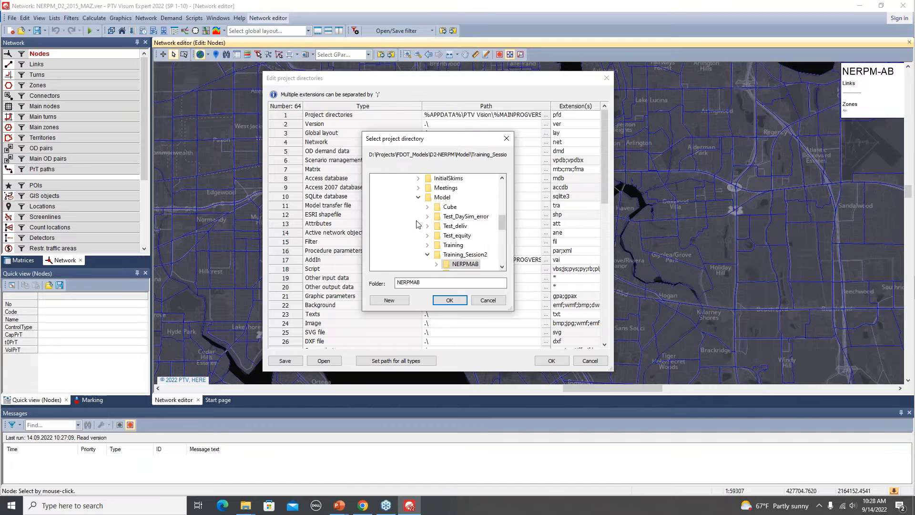
scroll(417, 224, down, 1)
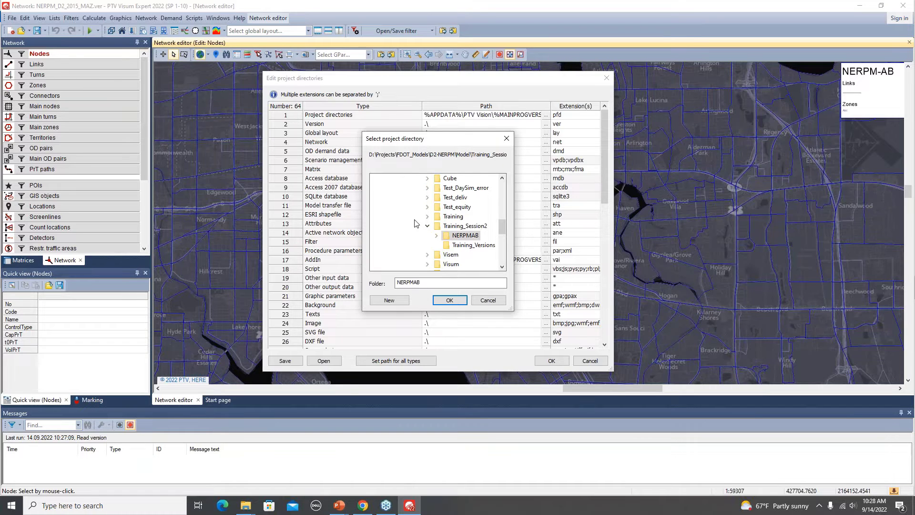
scroll(414, 223, down, 1)
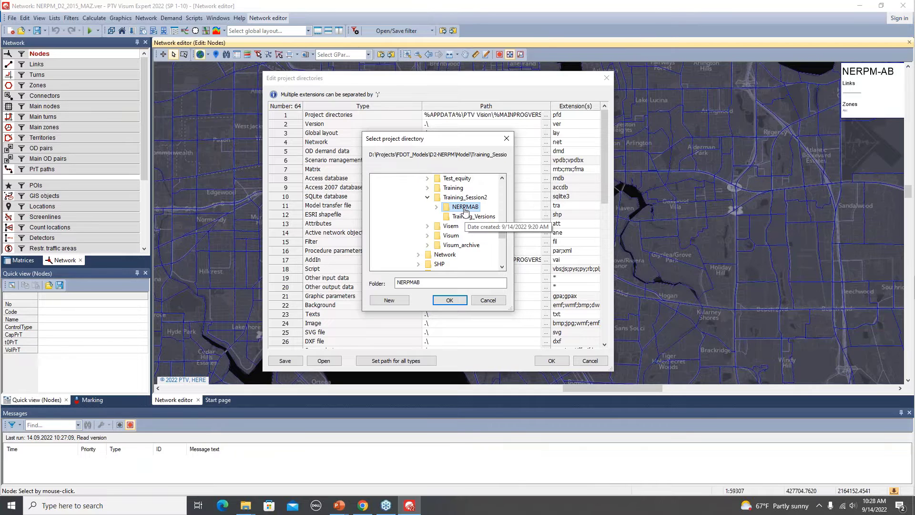
click(449, 299)
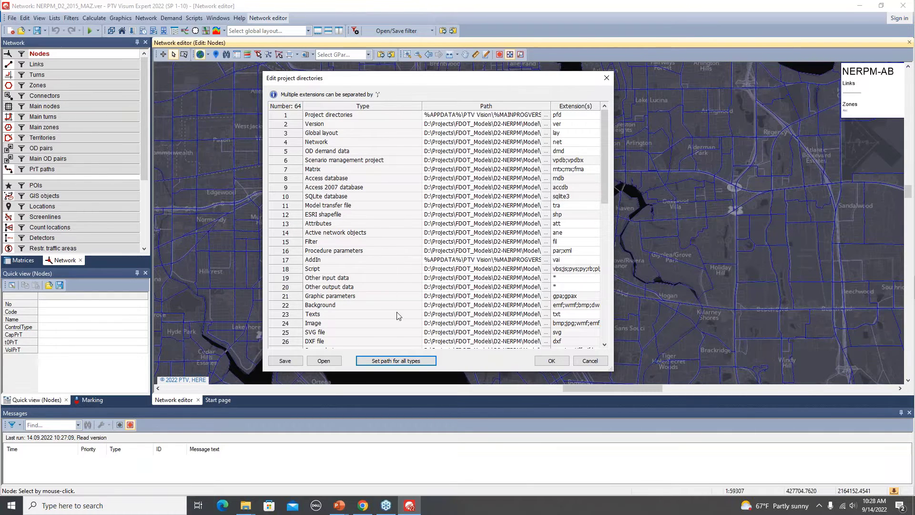
click(549, 361)
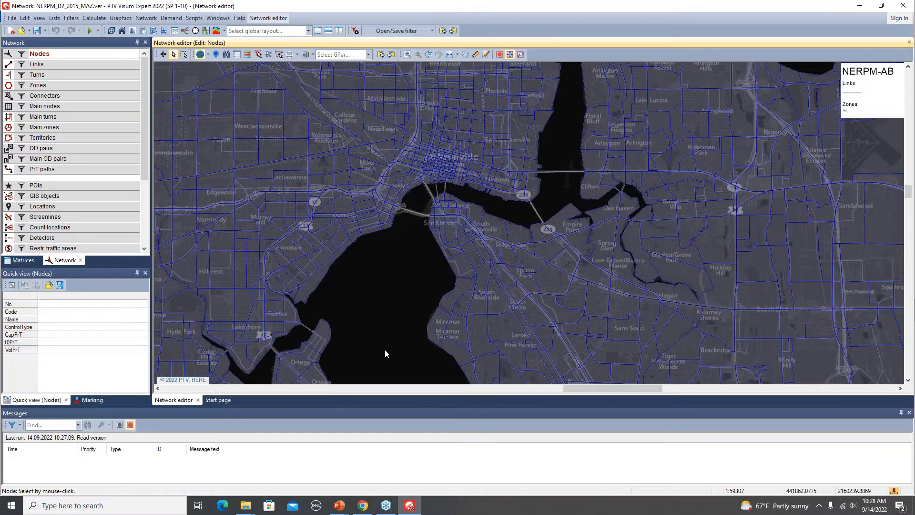
Step: Switch to the presentation, review the slides on running the base year model, and return to PTV Visum
key(alt+Tab)
key(alt+Tab)
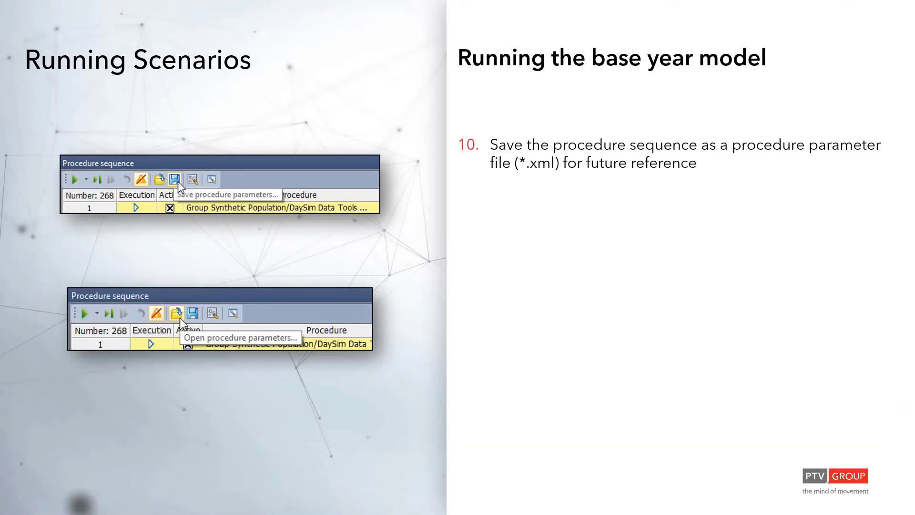
key(Left)
key(Left)
key(Left)
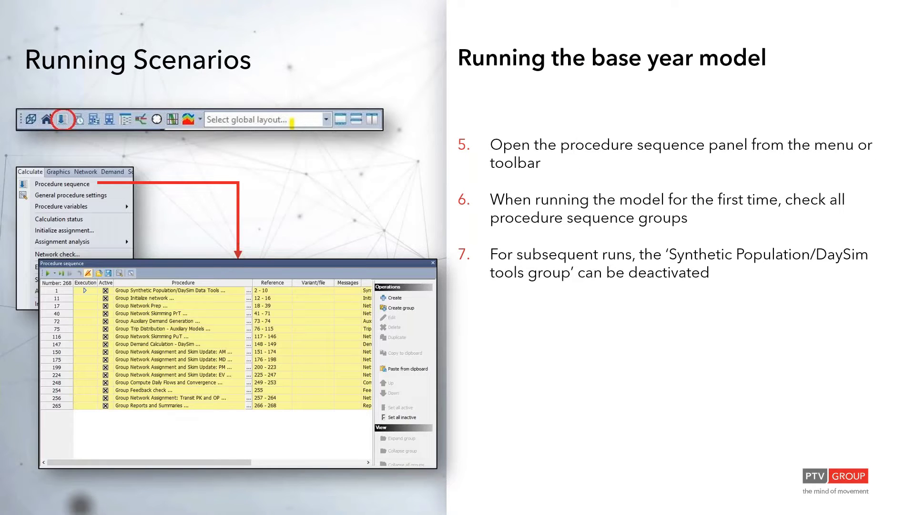
key(Left)
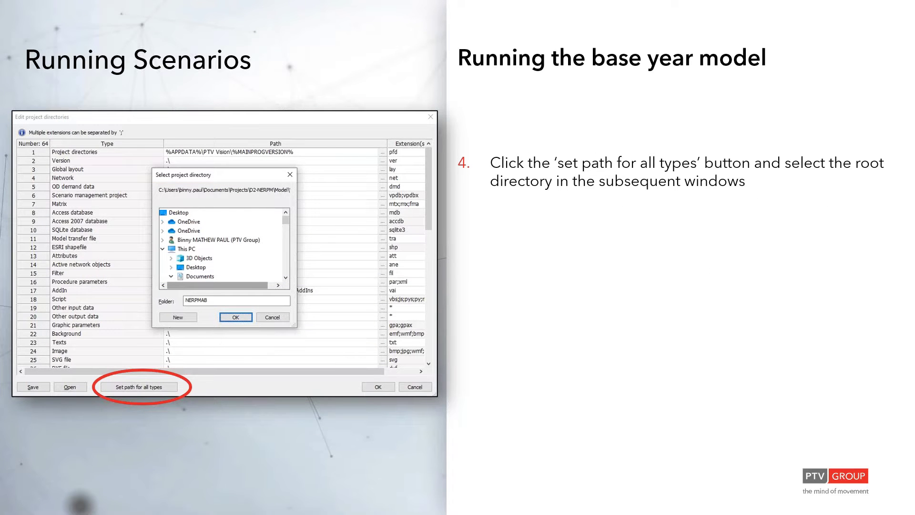
key(Right)
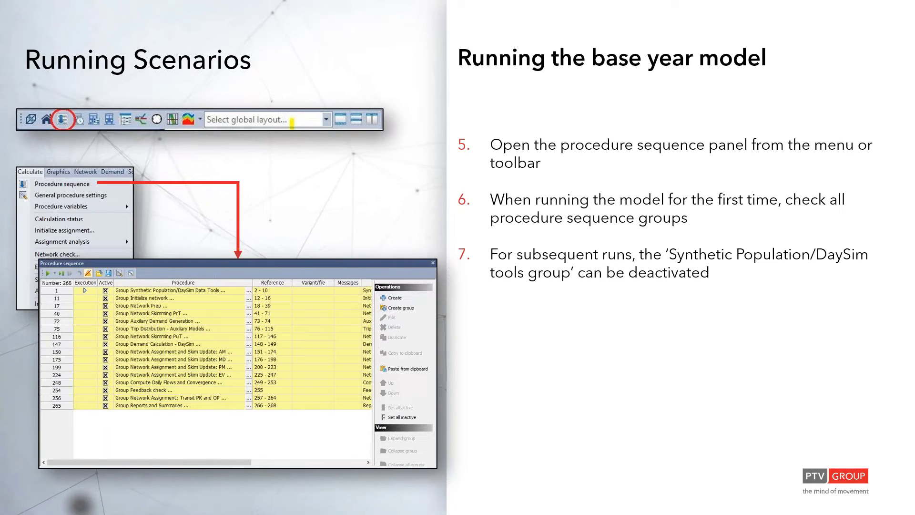
key(alt+Tab)
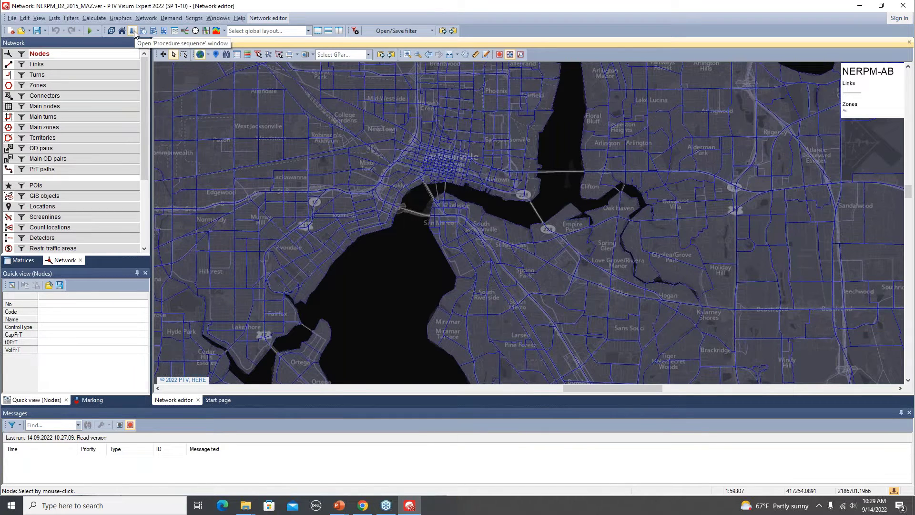
Step: Open the procedure sequence, expand the Network Prep group to examine its procedures, and collapse it again
click(94, 18)
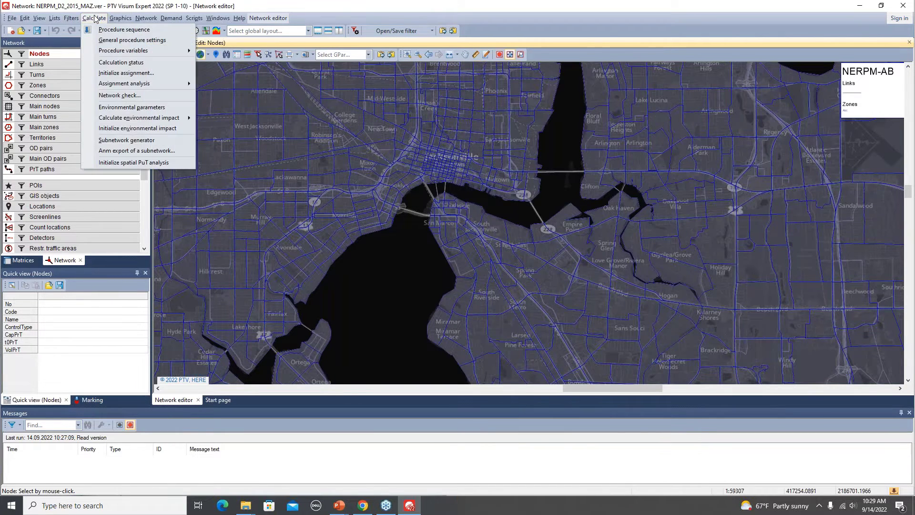
click(159, 34)
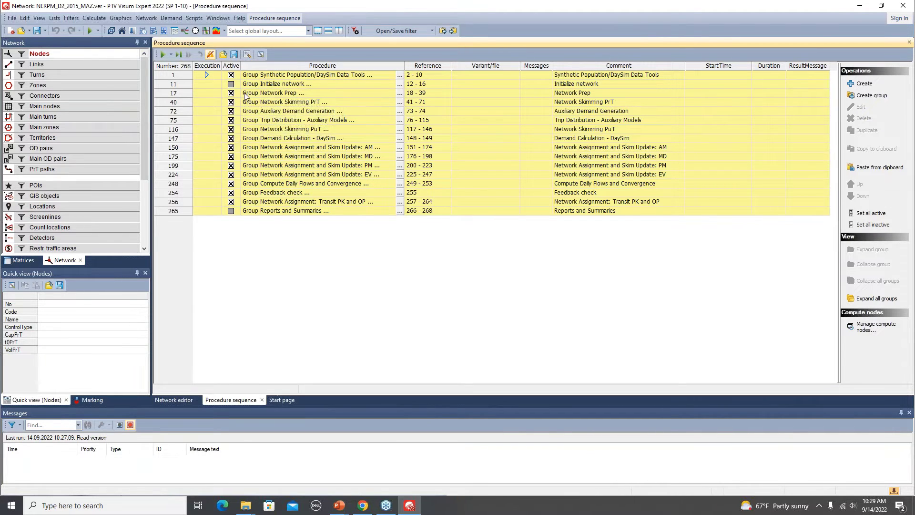
double_click(180, 94)
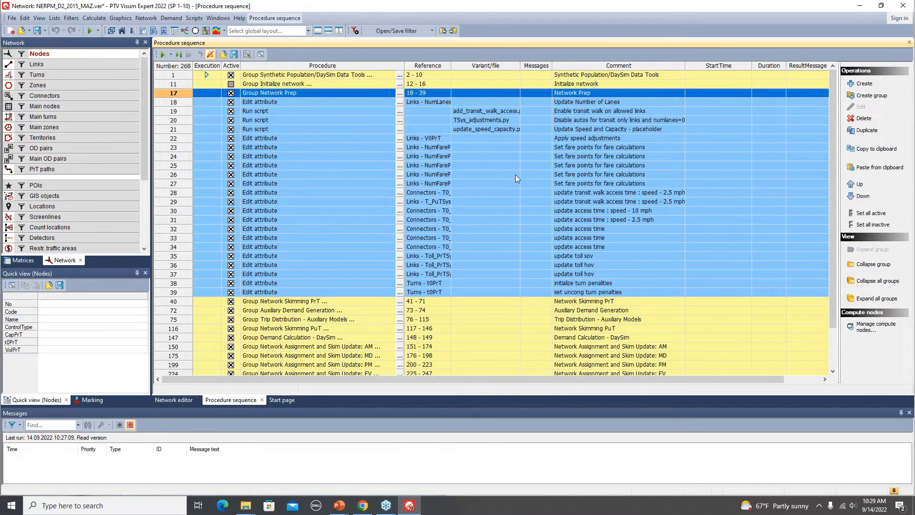
double_click(175, 97)
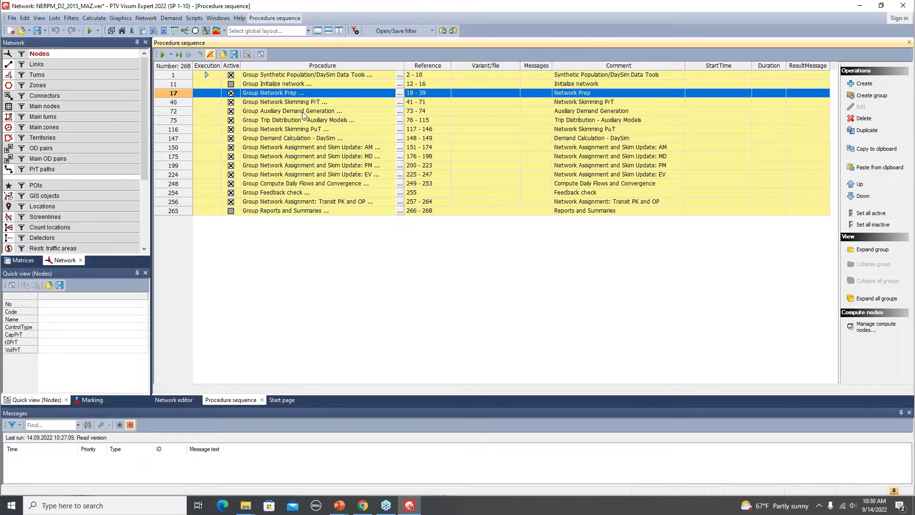
Step: Expand all procedure groups, and deactivate and reactivate the RunPopulationSim.py script procedure
right_click(187, 128)
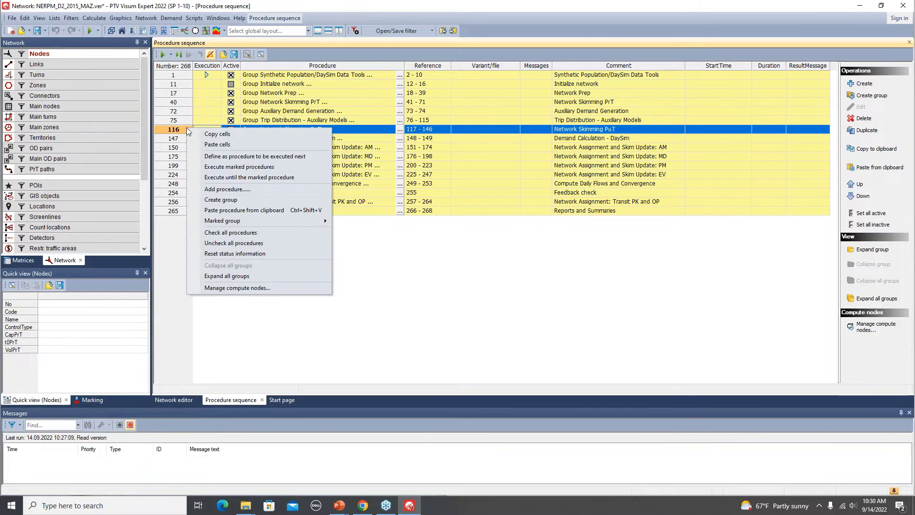
click(257, 275)
drag(833, 176, 859, 84)
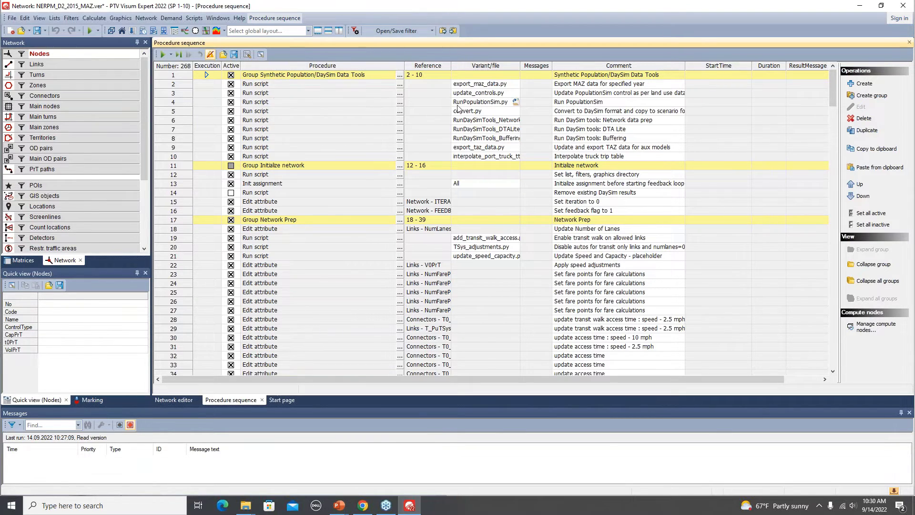
click(230, 102)
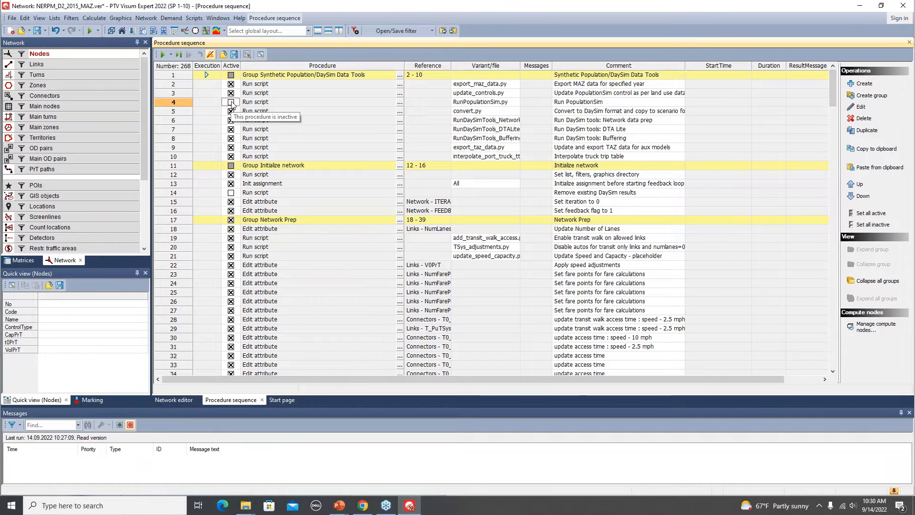
click(231, 102)
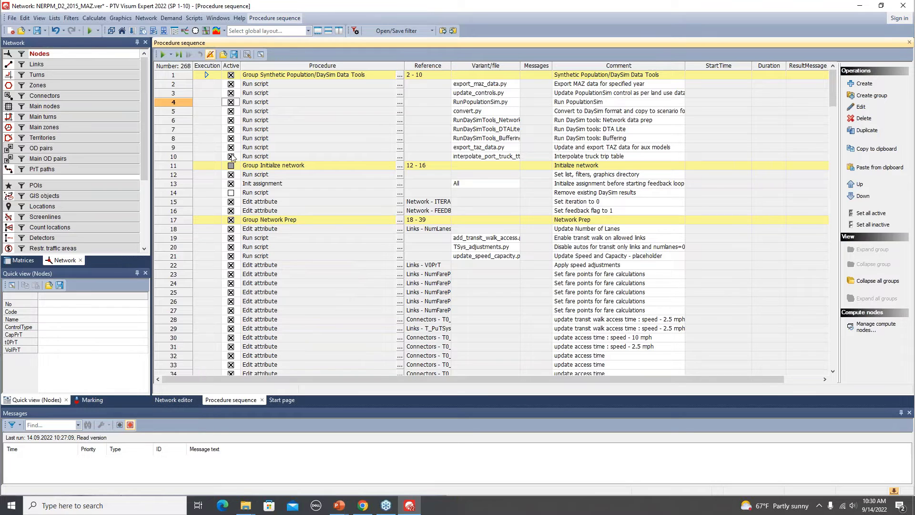
Step: Start saving the procedure parameters, look through the procedures folder as the destination, and cancel without saving
click(234, 55)
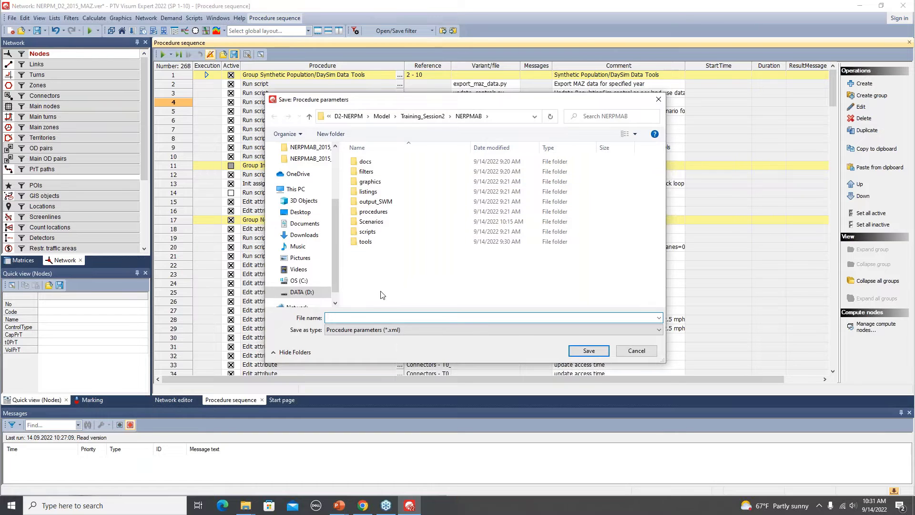
click(372, 213)
double_click(371, 212)
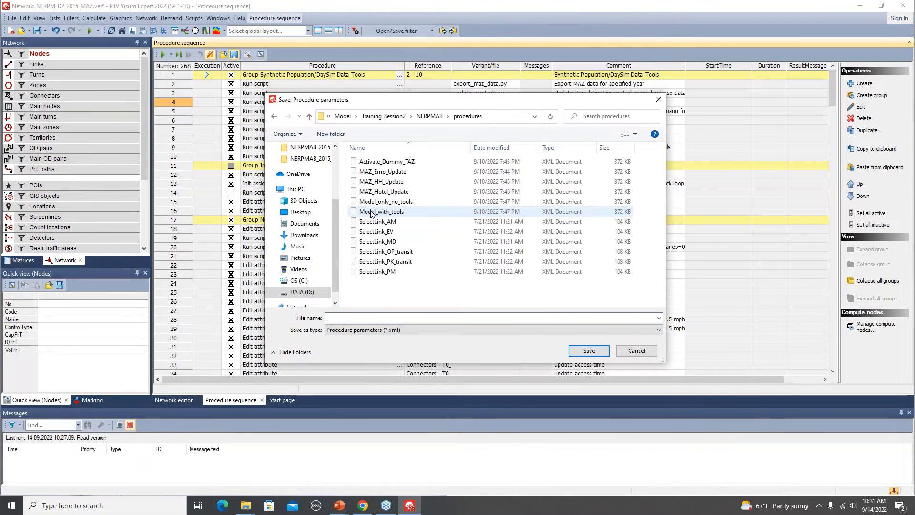
click(357, 318)
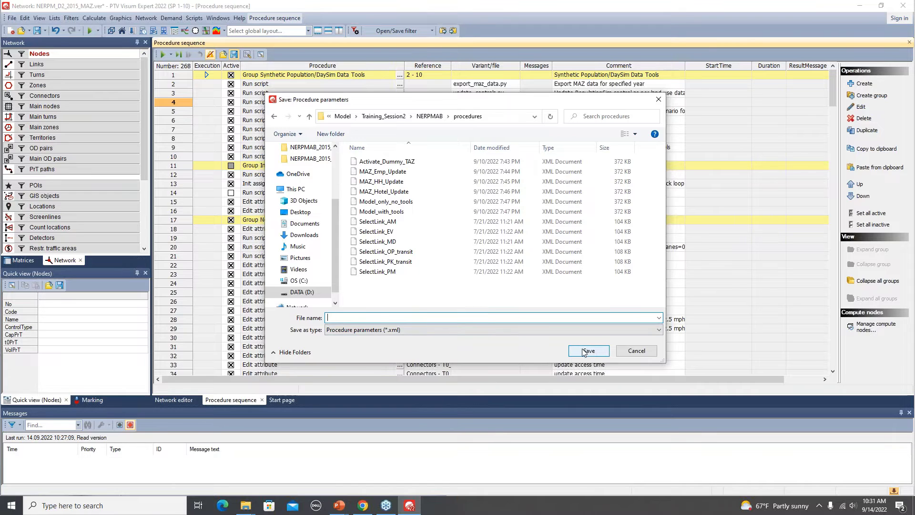
click(637, 350)
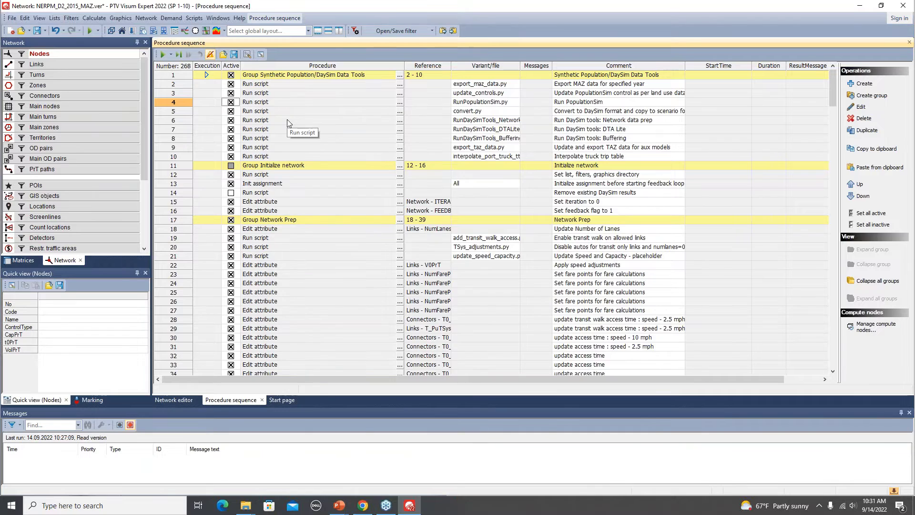
Step: Look through the stored procedure parameter files in the procedures folder, such as Model_only_no_tools and SelectLink_AM, without loading any
click(223, 55)
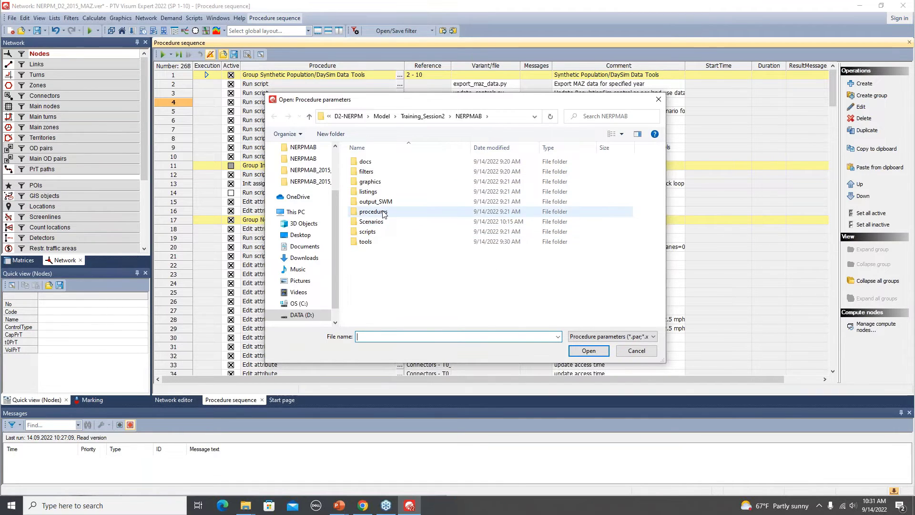
double_click(383, 212)
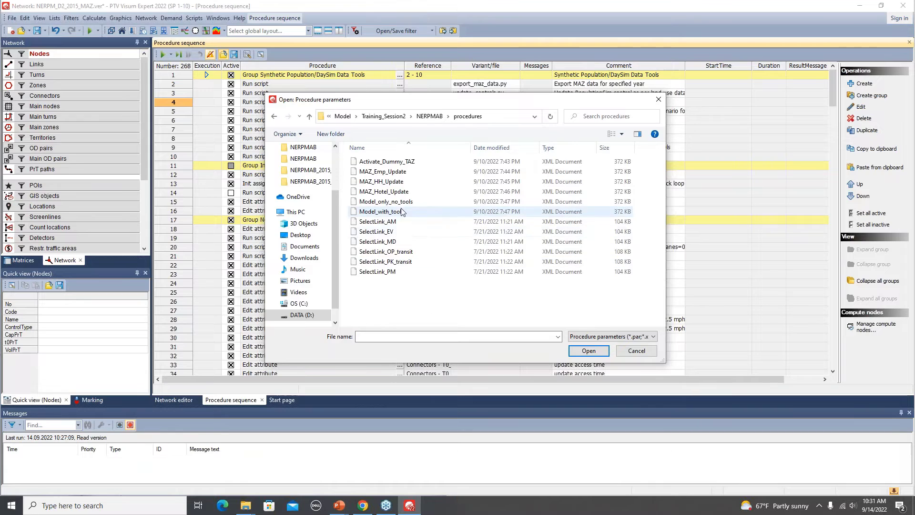
click(389, 172)
click(385, 201)
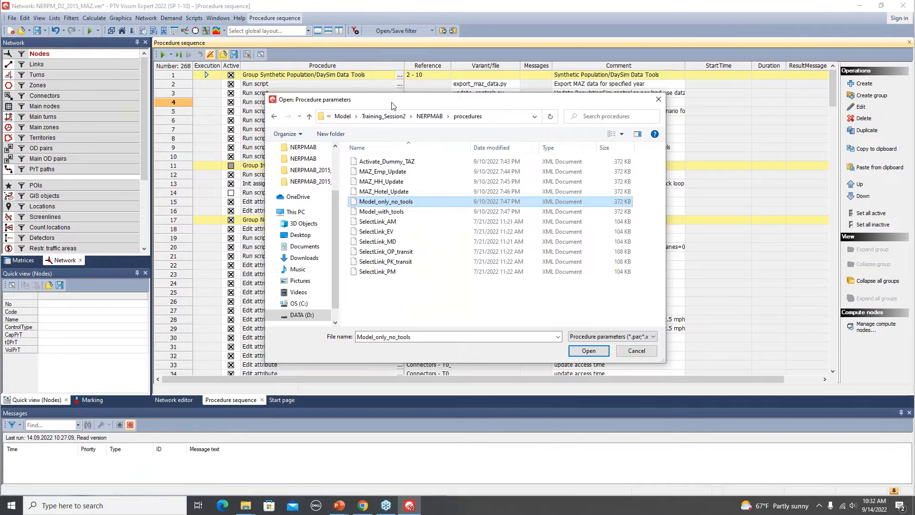
drag(388, 102, 517, 97)
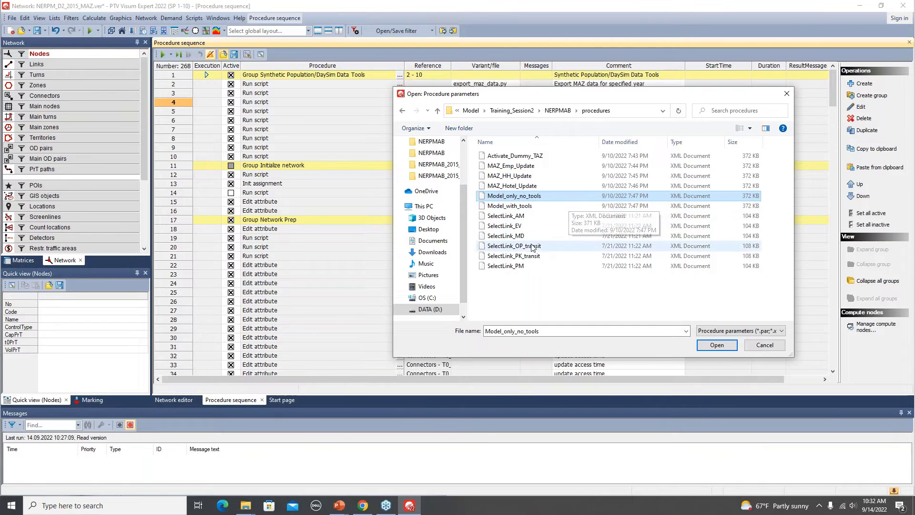
click(513, 219)
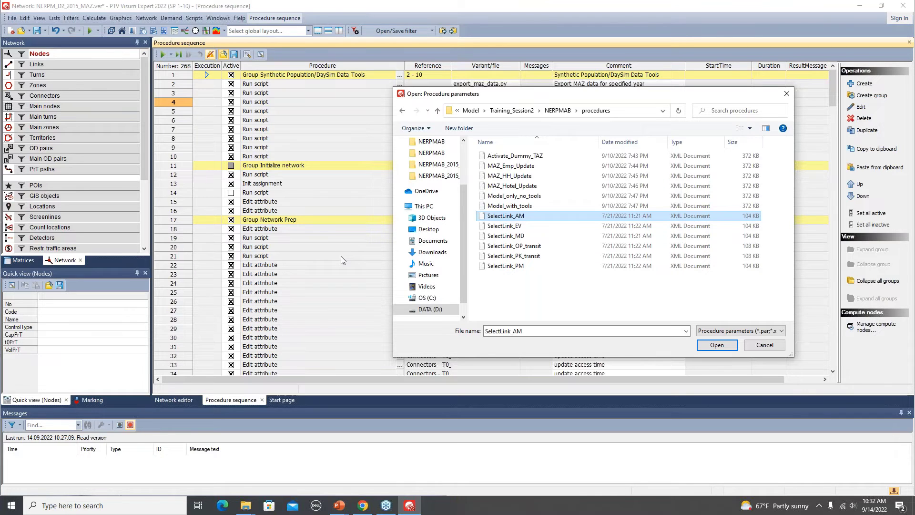
click(764, 345)
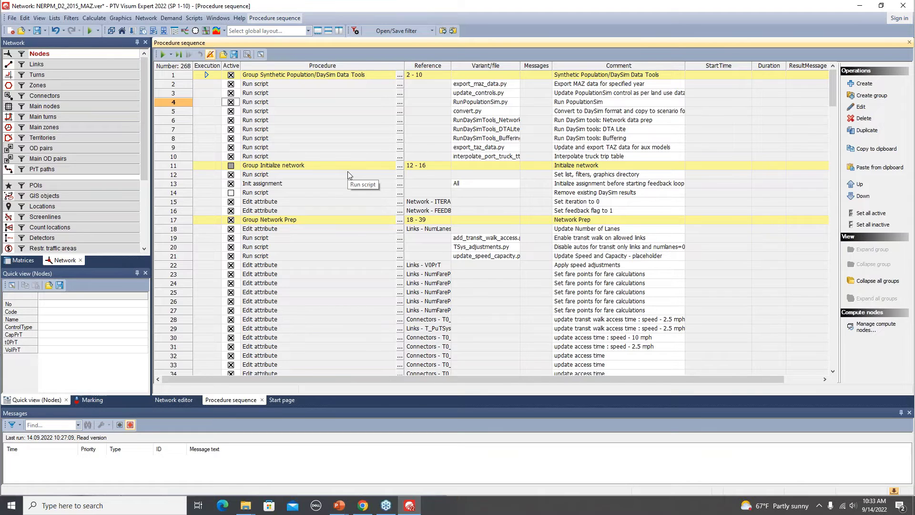
Step: Collapse all procedure groups to get an overview of the model's procedure sequence
click(182, 103)
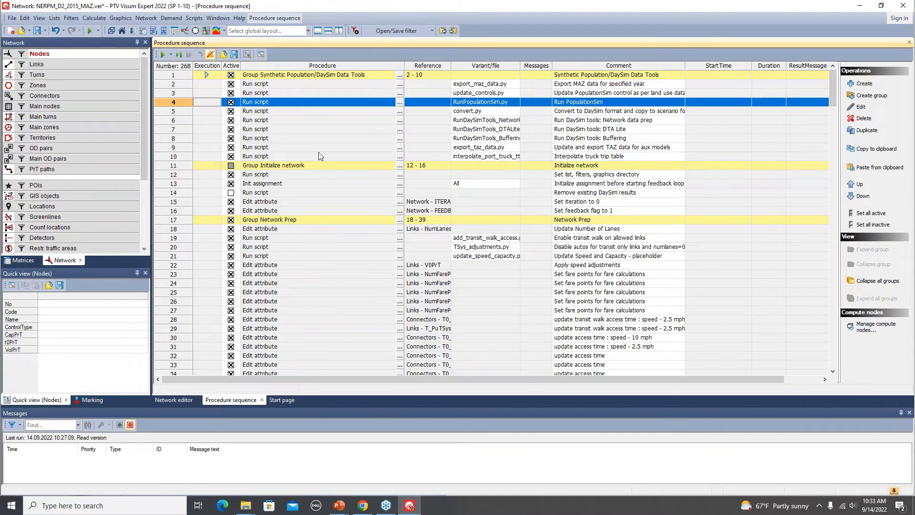
right_click(178, 102)
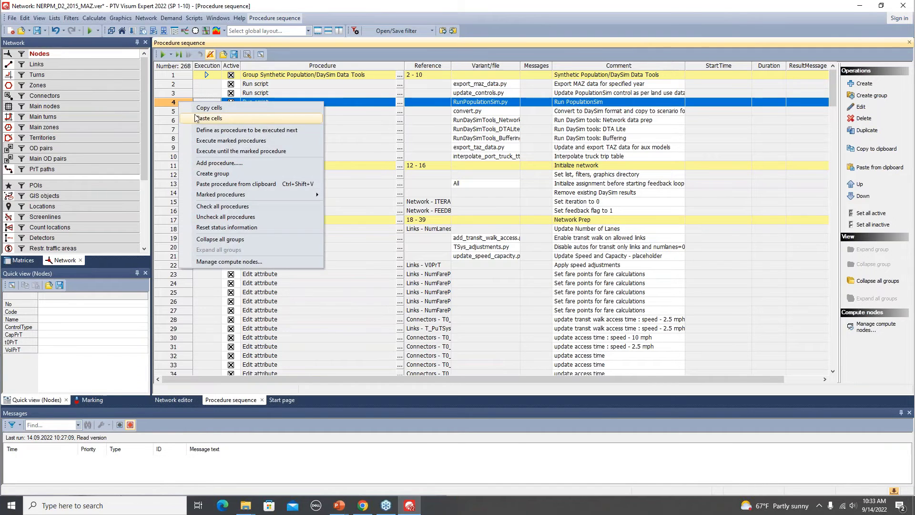
click(244, 240)
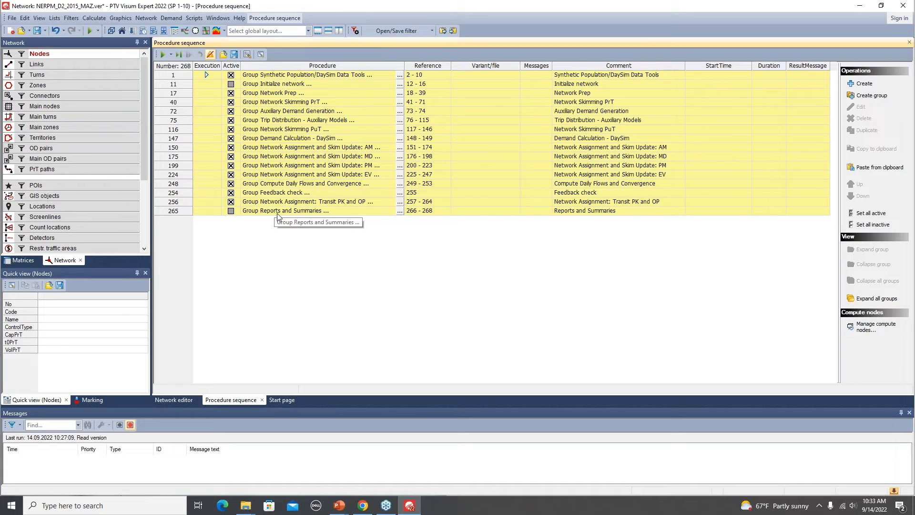
Step: Open the entries of the user-defined table DAYSIM_CONFIG and examine the value of the NProcessors token
click(55, 18)
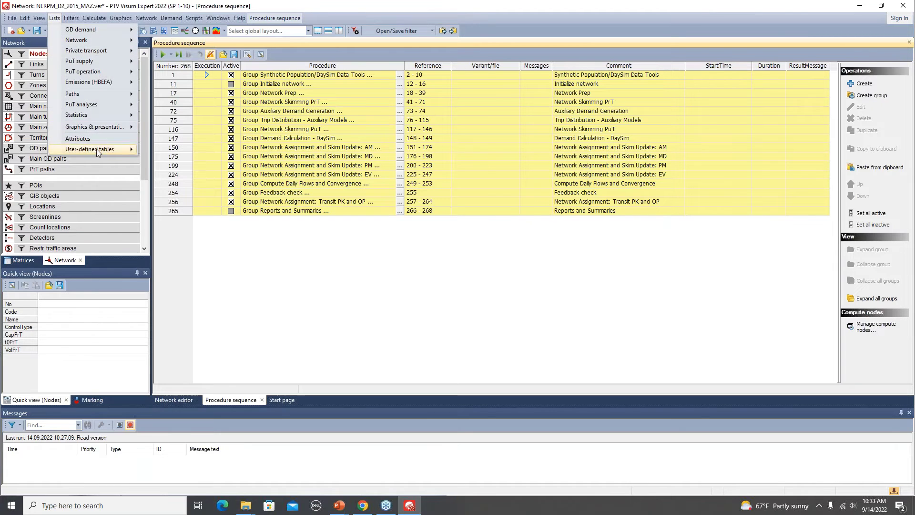
mouse_move(99, 149)
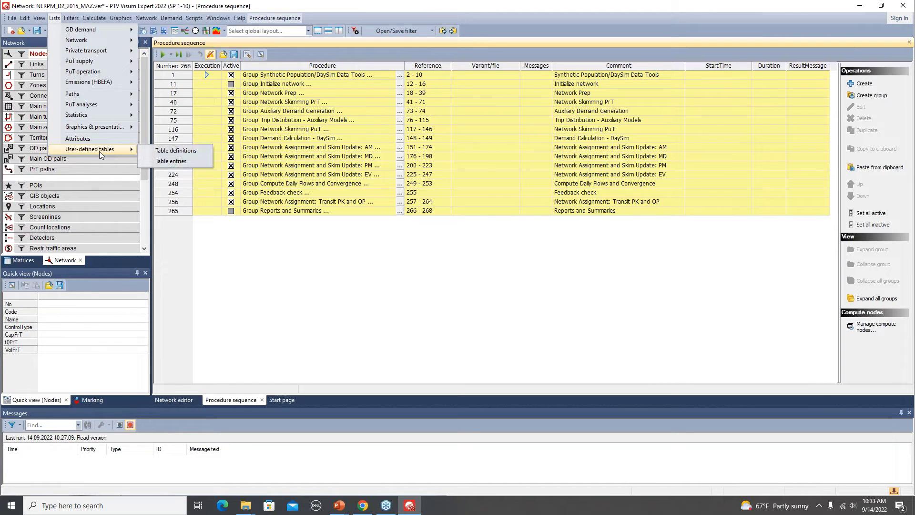
click(187, 161)
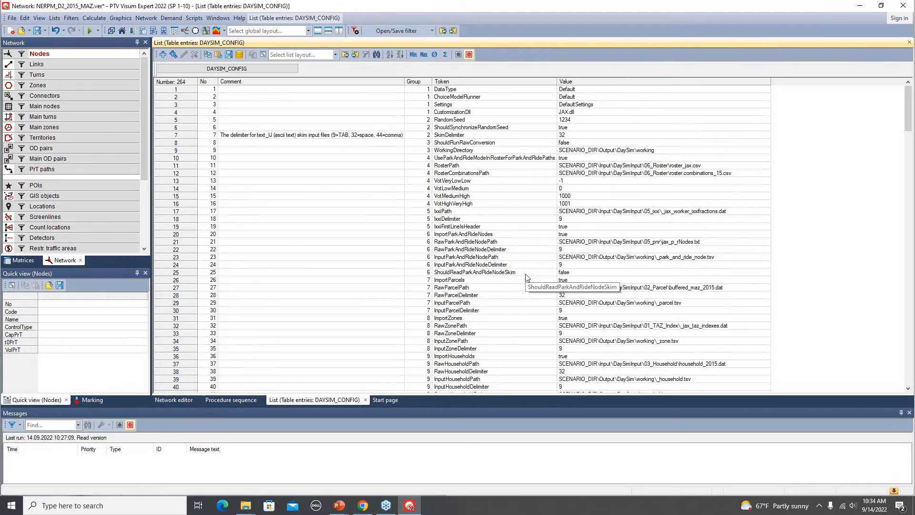
scroll(526, 278, down, 14)
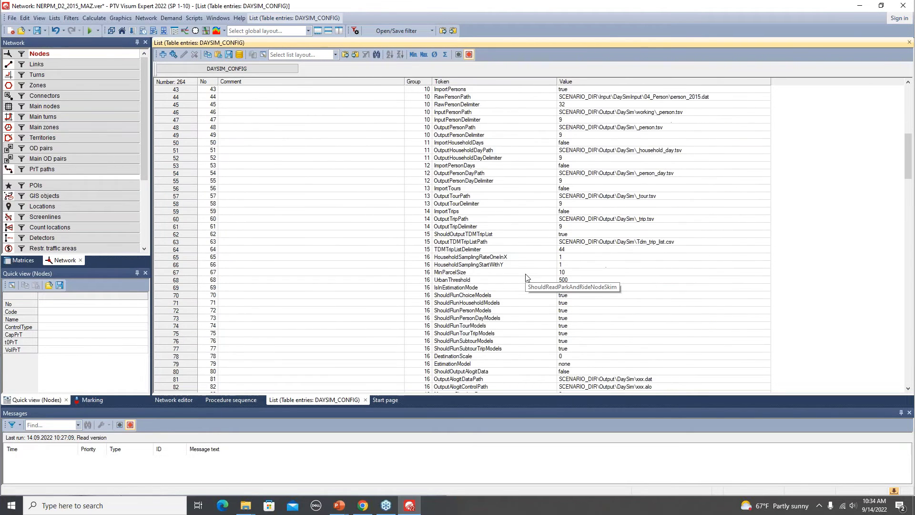
scroll(690, 300, down, 9)
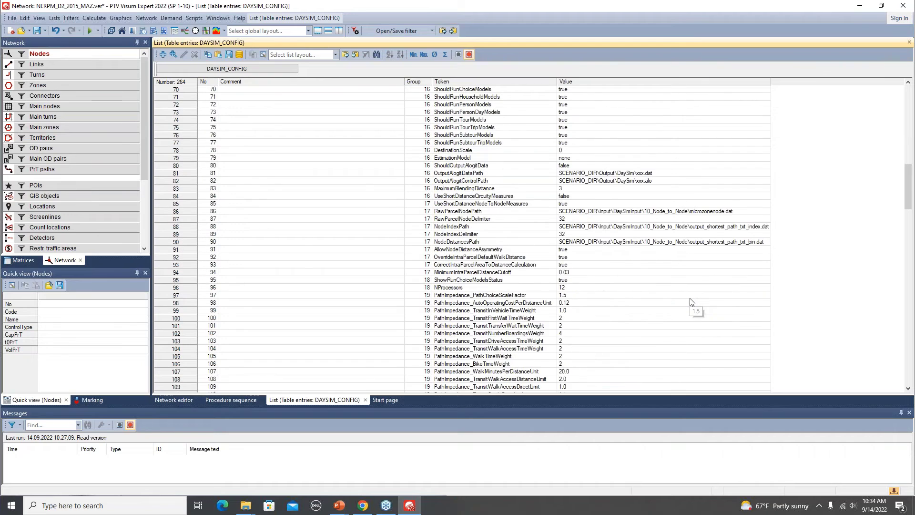
click(181, 287)
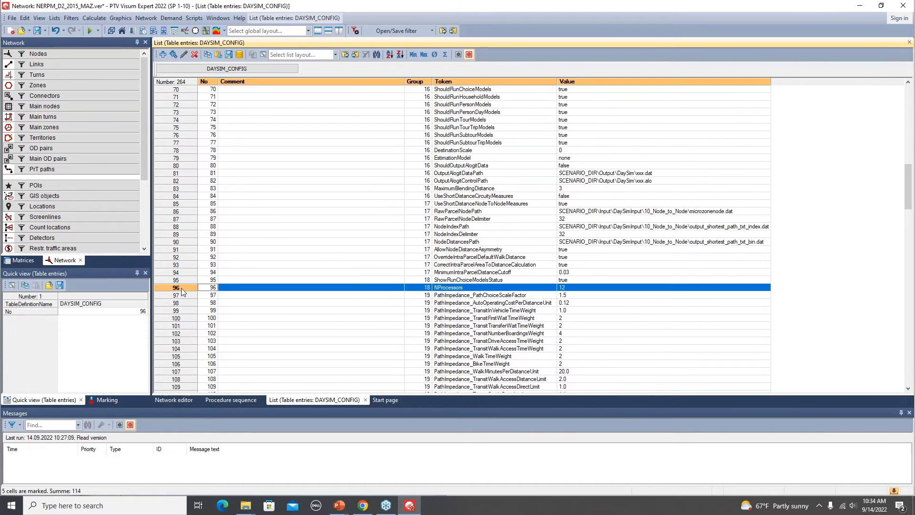
click(452, 289)
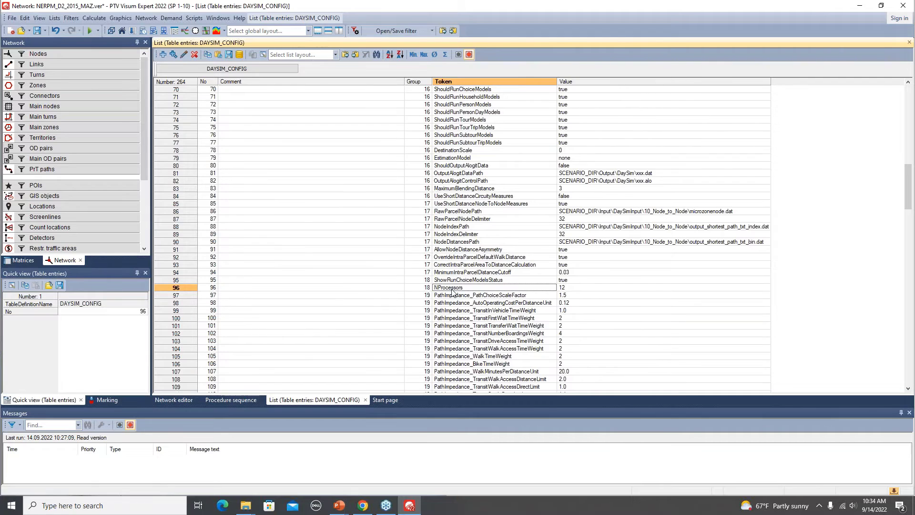
click(574, 288)
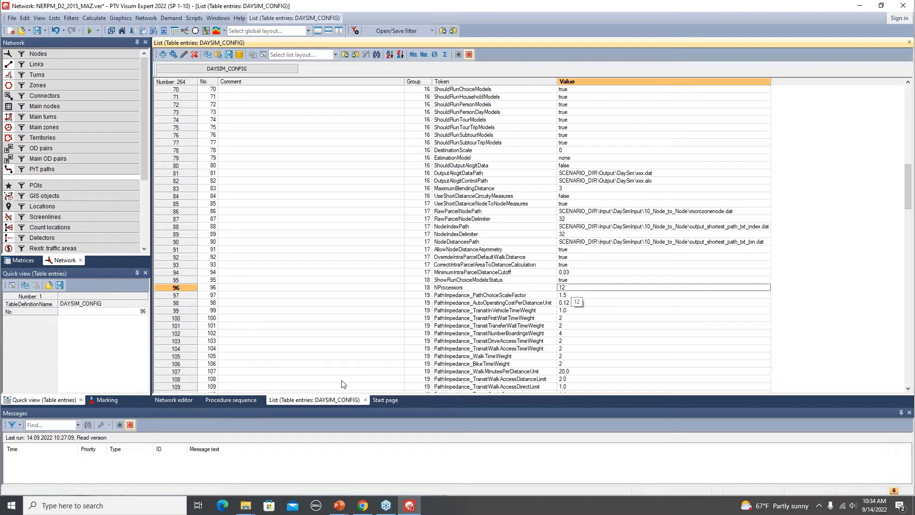
Step: In the procedure sequence, expand all groups and define procedure 18, Update Number of Lanes, as the procedure executed next
click(228, 400)
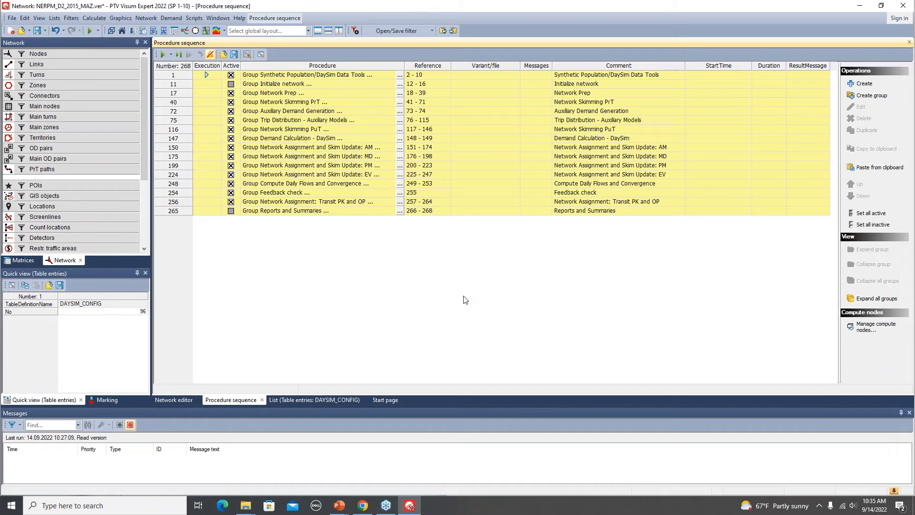
right_click(179, 76)
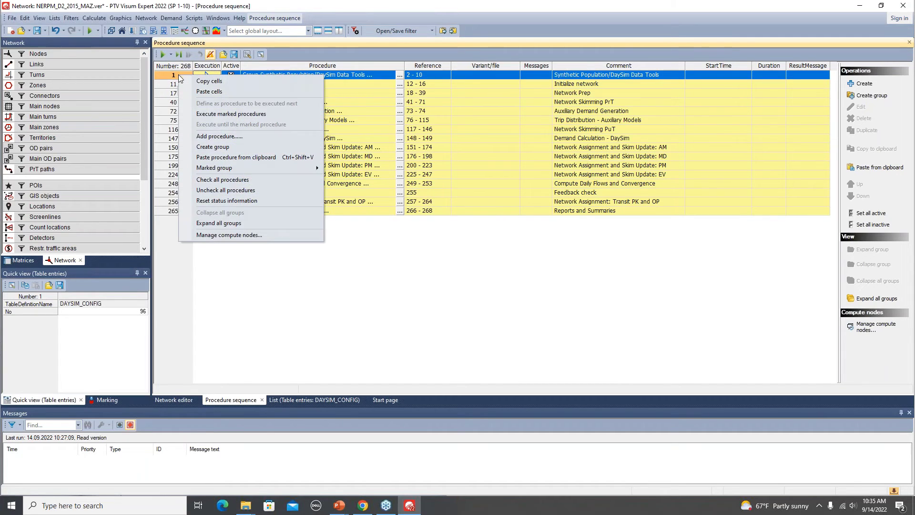
click(240, 223)
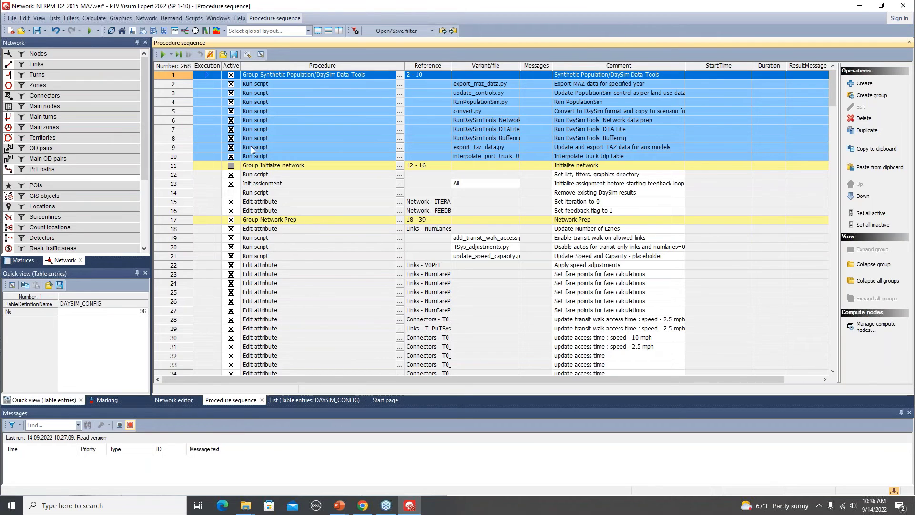
right_click(207, 228)
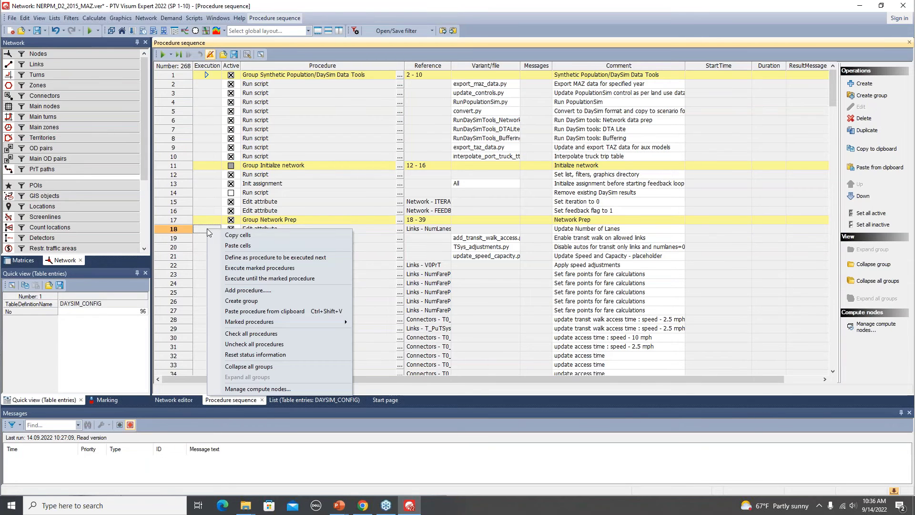
click(329, 257)
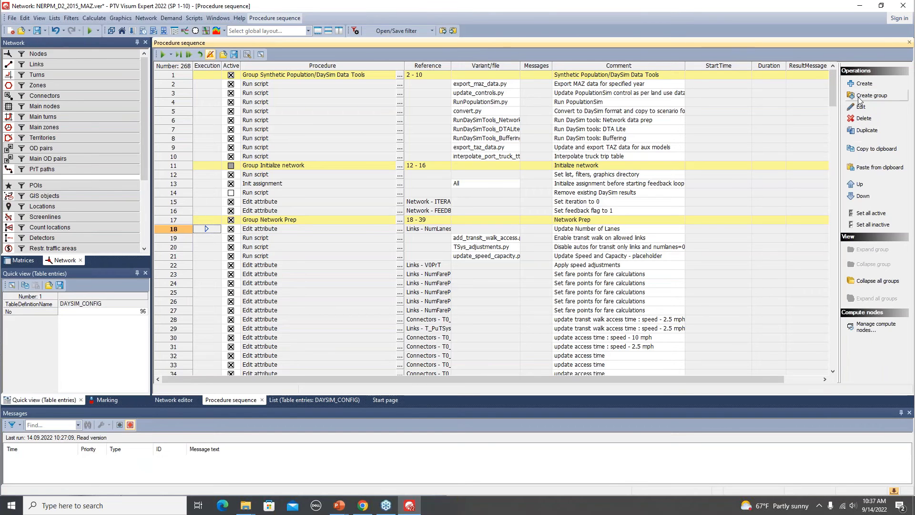
drag(833, 88, 842, 368)
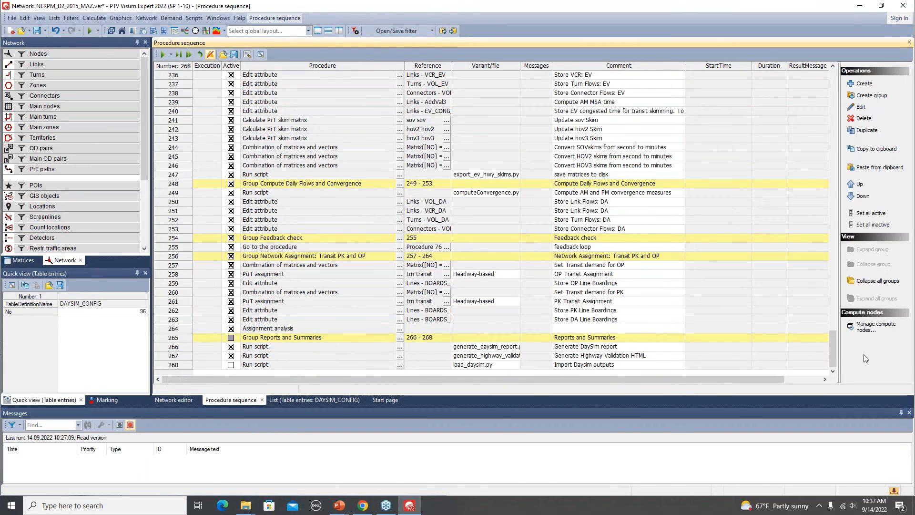
drag(833, 351, 811, 54)
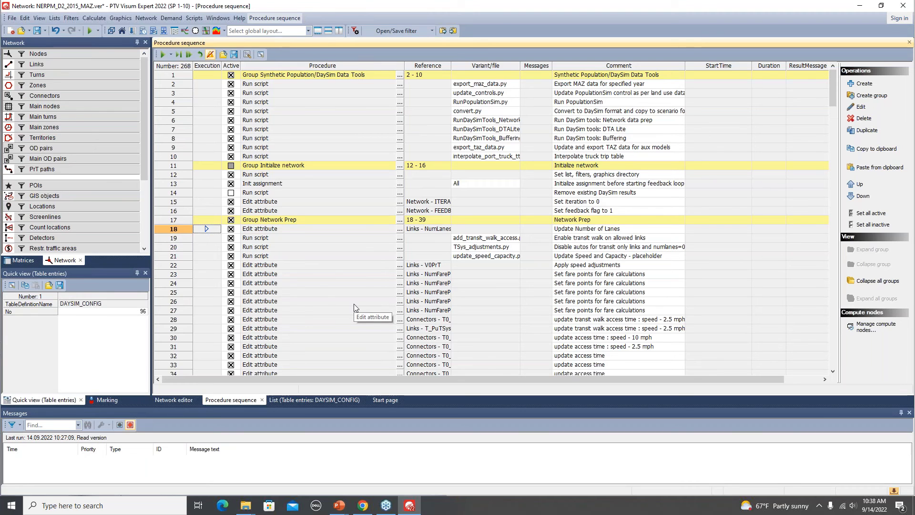
key(alt+Tab)
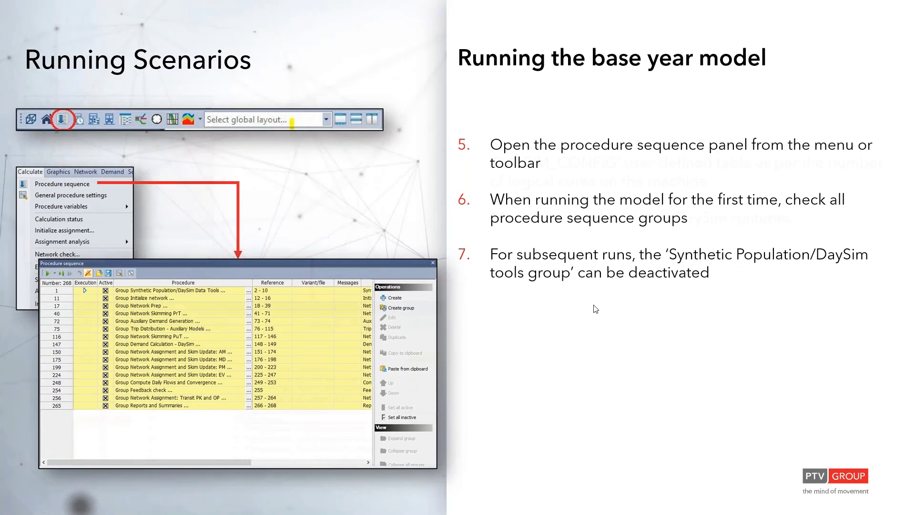
click(596, 309)
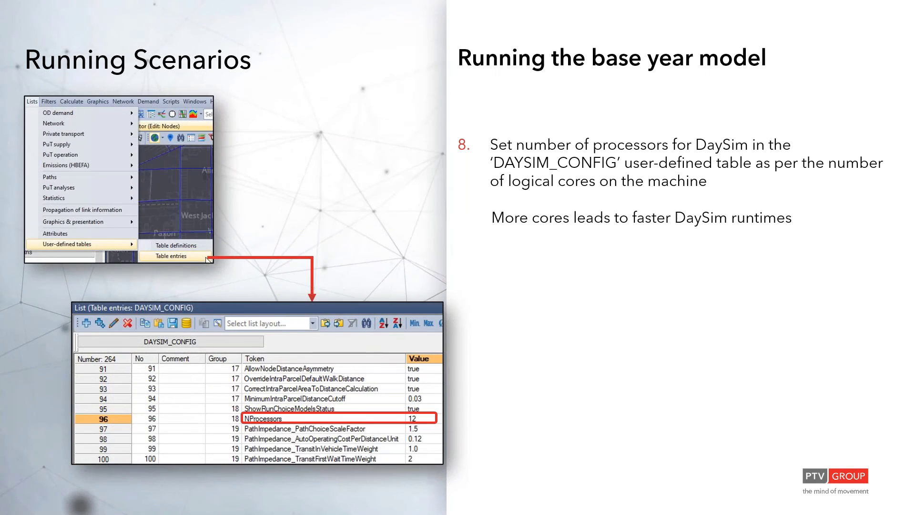
key(Right)
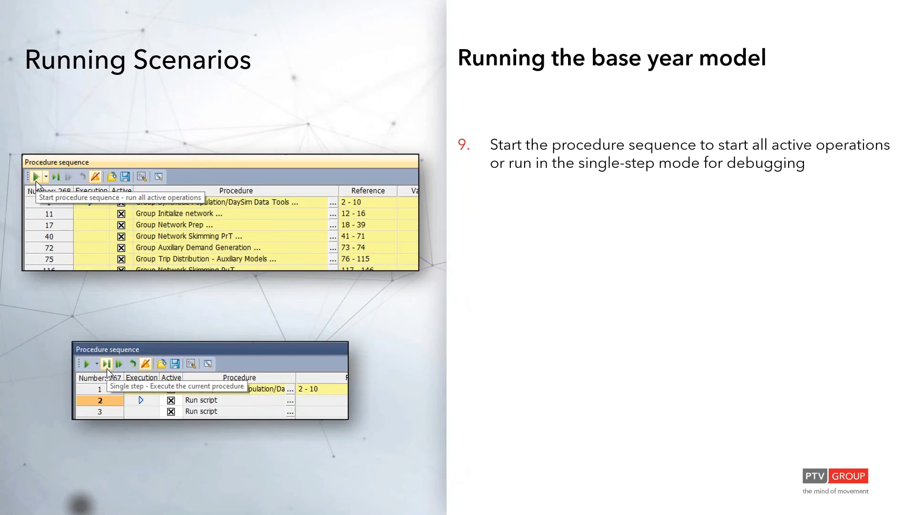
key(Right)
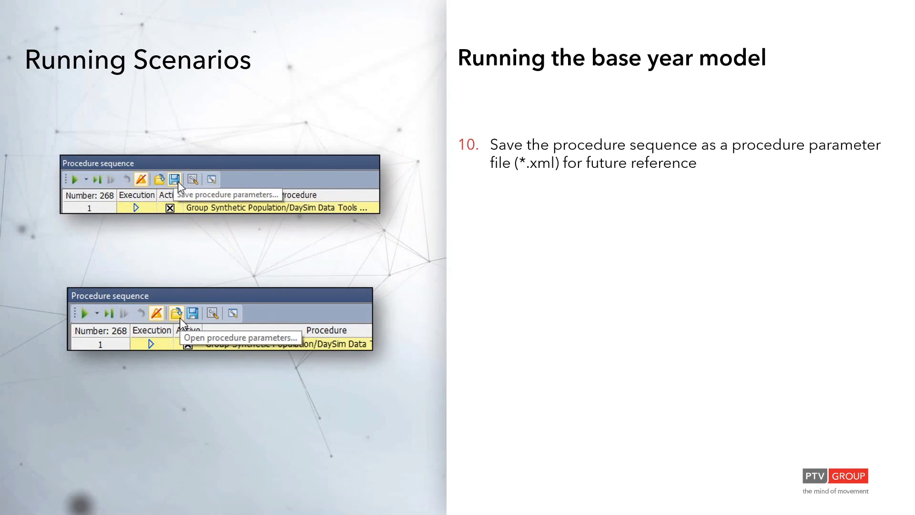
key(Right)
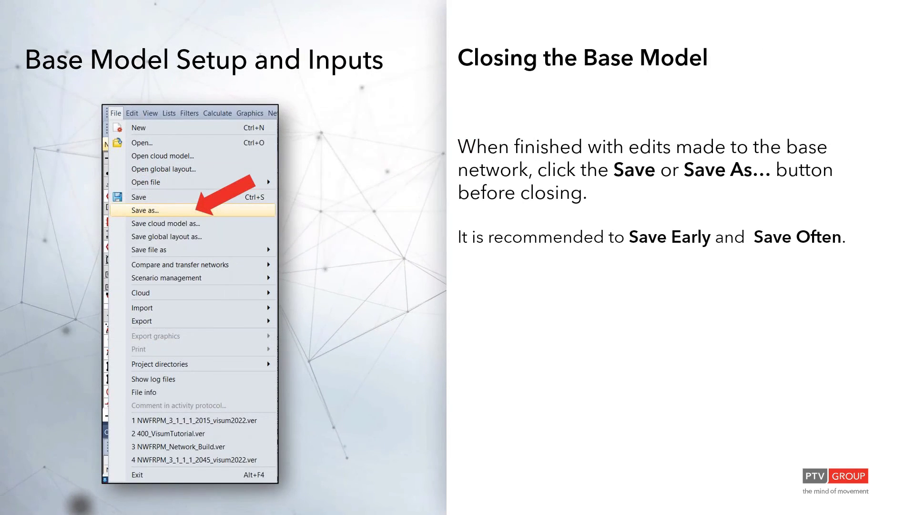